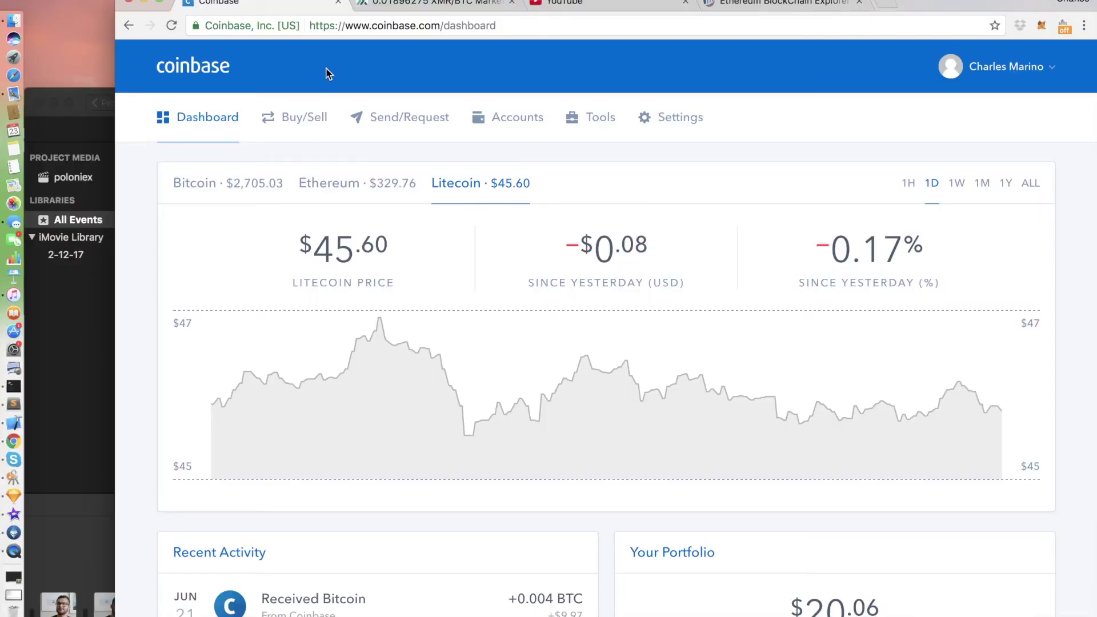
# Switch to Poloniex's Monero XMR/BTC exchange page
pyautogui.scroll(-1, 509, 243)
pyautogui.scroll(-3, 524, 264)
pyautogui.scroll(-2, 685, 400)
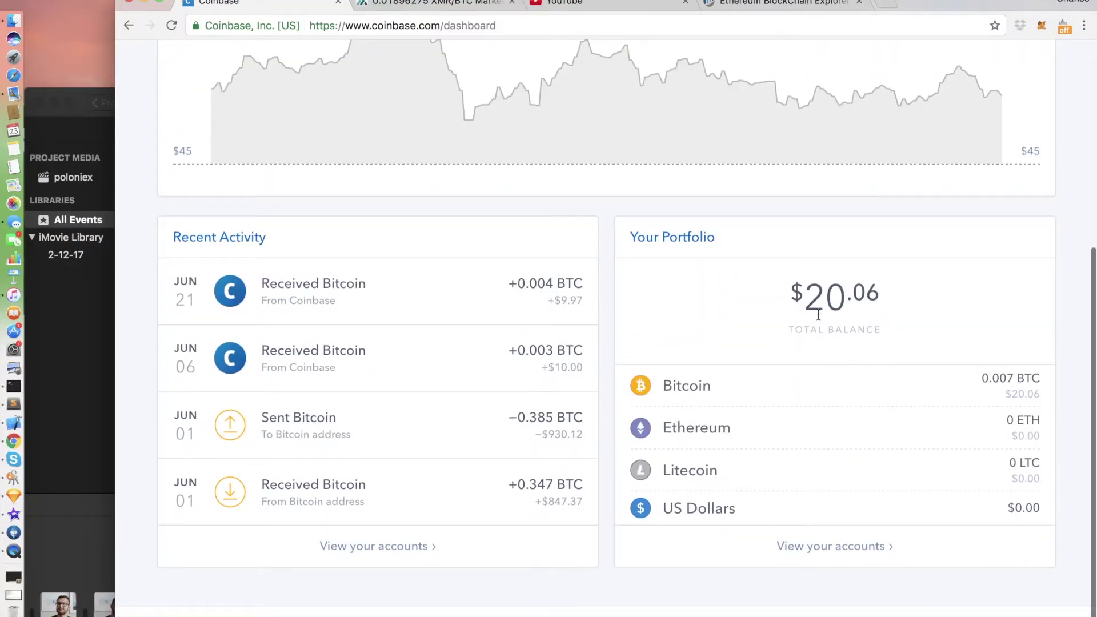
pyautogui.scroll(-1, 819, 314)
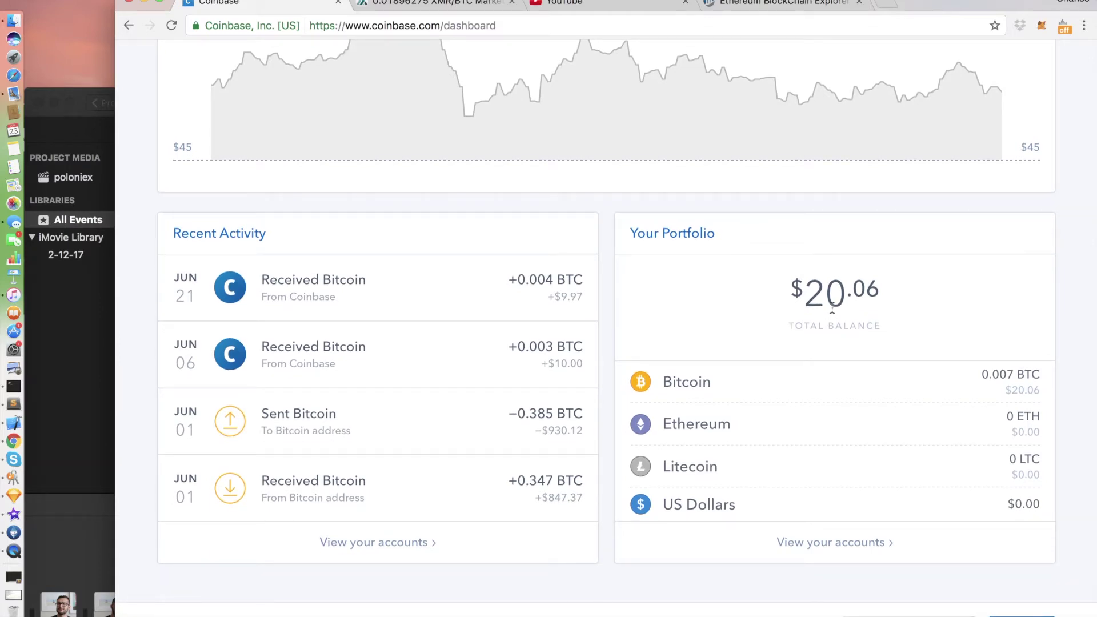
pyautogui.scroll(3, 878, 290)
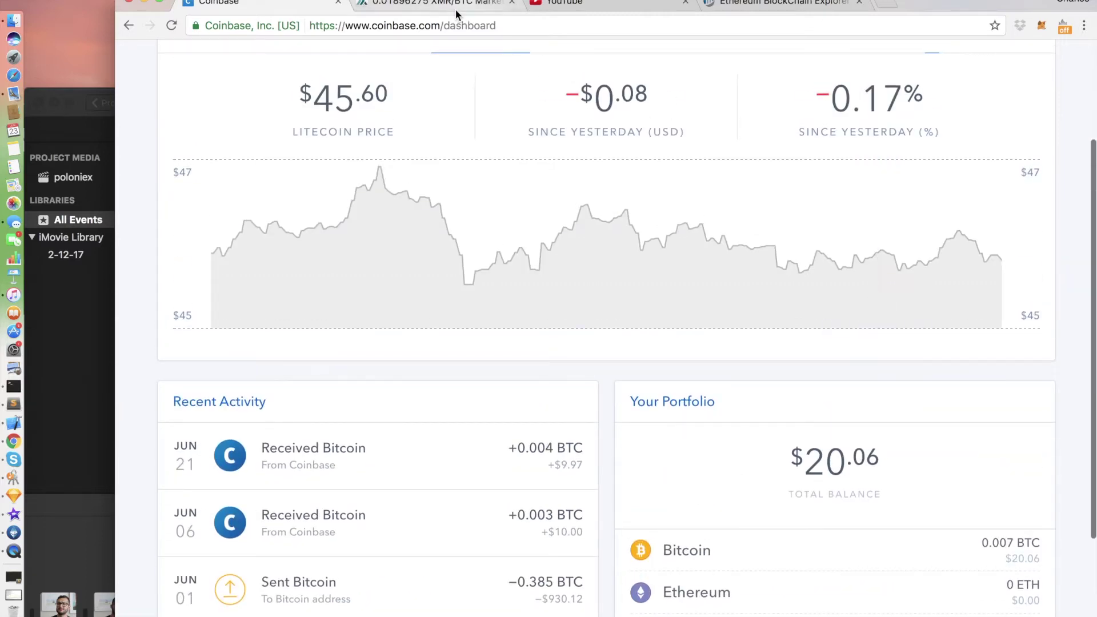
pyautogui.click(455, 9)
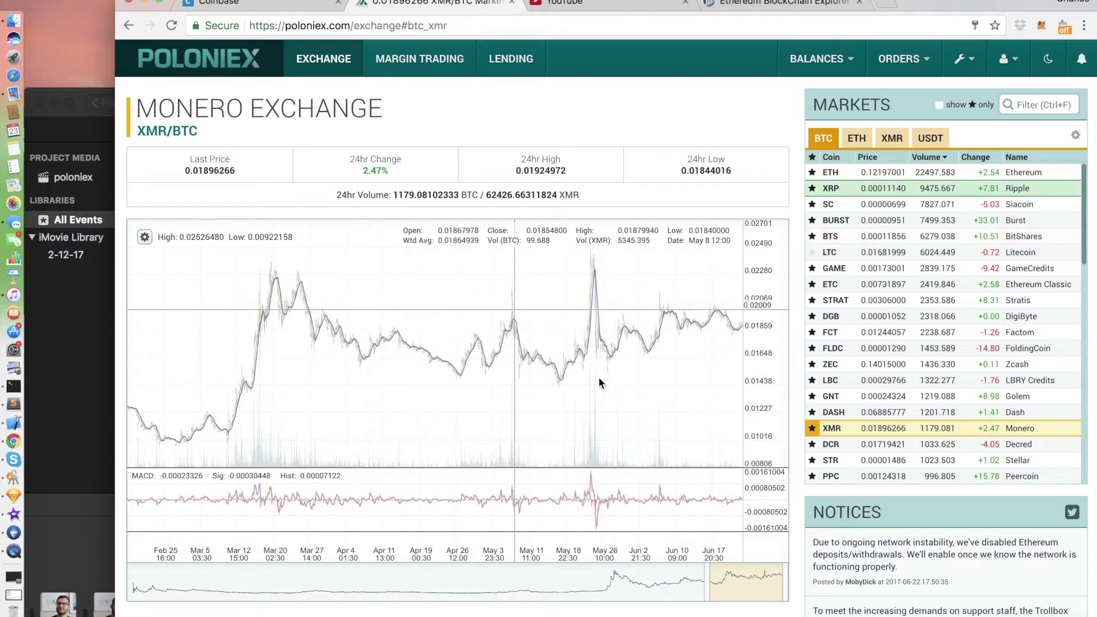
# Scroll down through the XMR/BTC order books and trade history, then back up
pyautogui.scroll(-2, 426, 585)
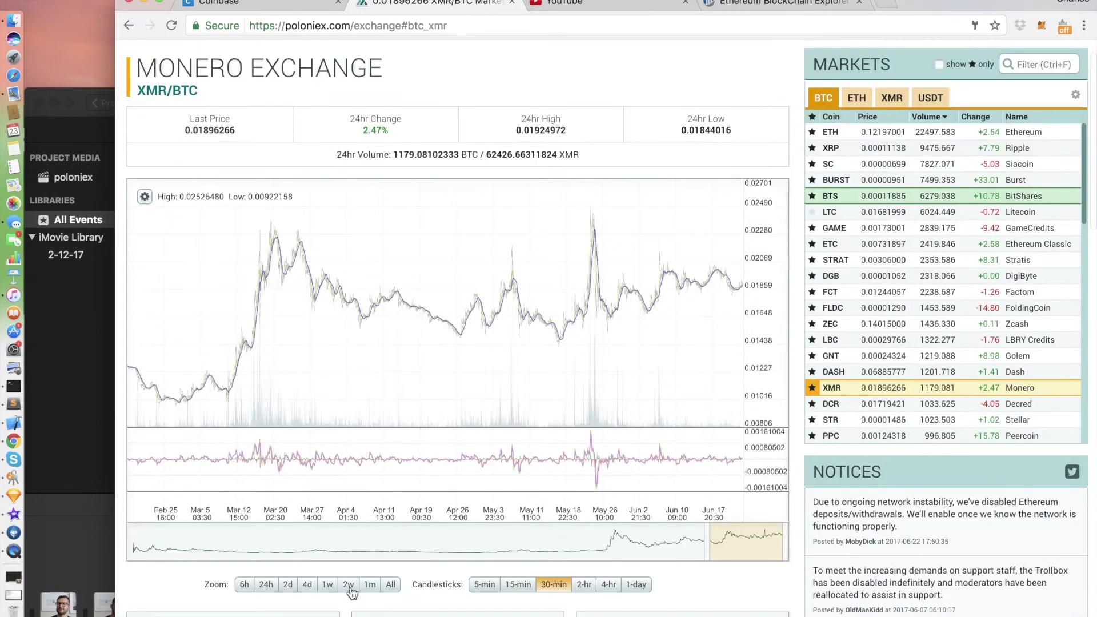
pyautogui.scroll(-10, 527, 590)
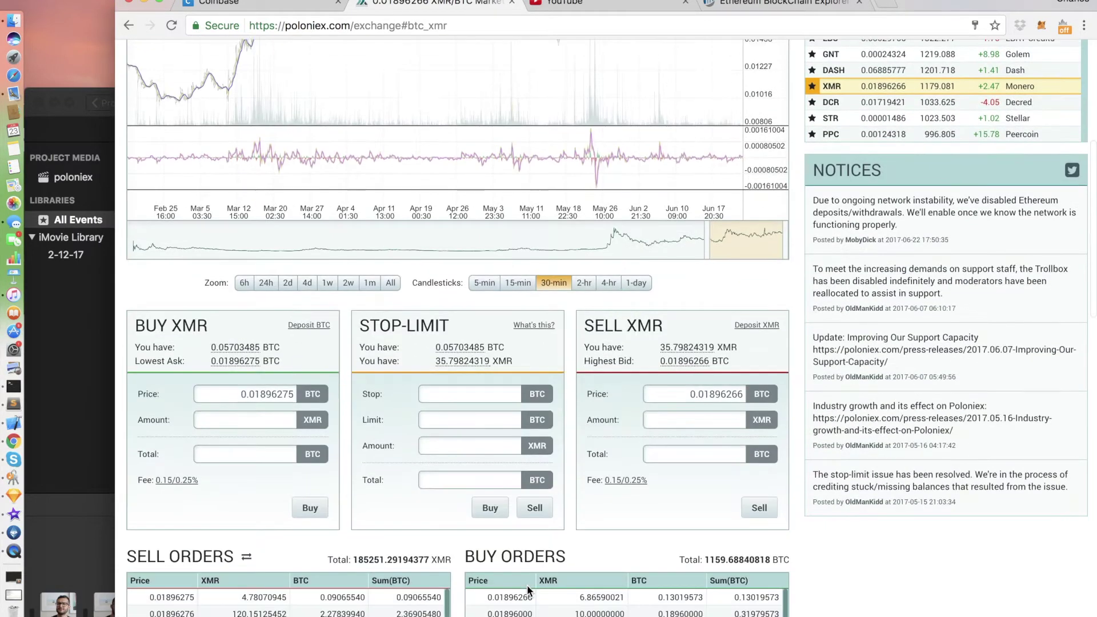
pyautogui.scroll(-2, 341, 423)
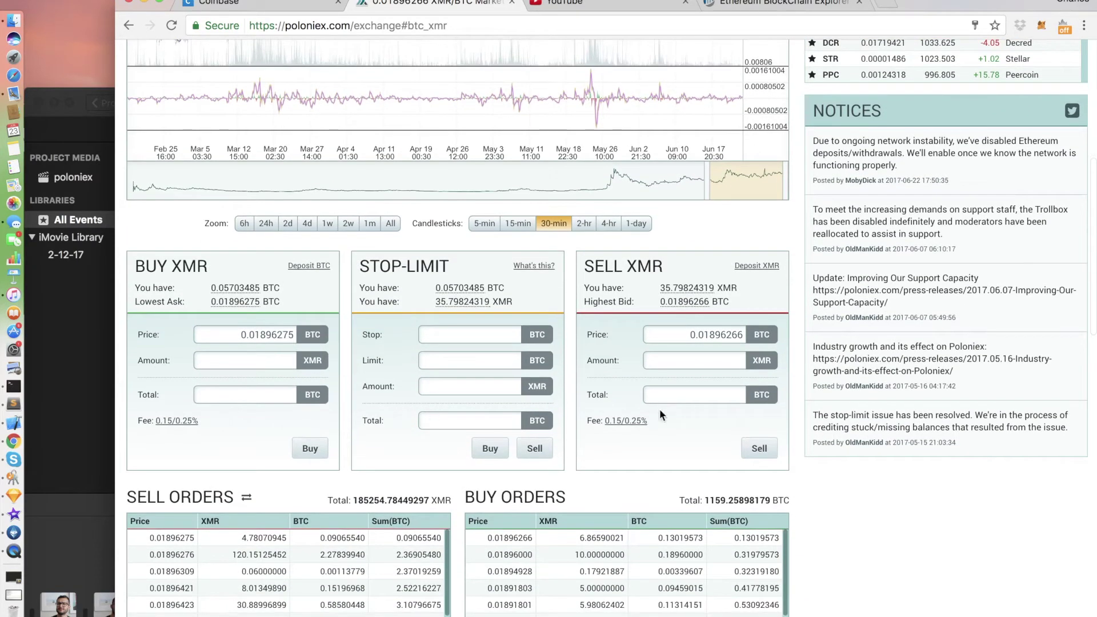
pyautogui.scroll(-10, 457, 508)
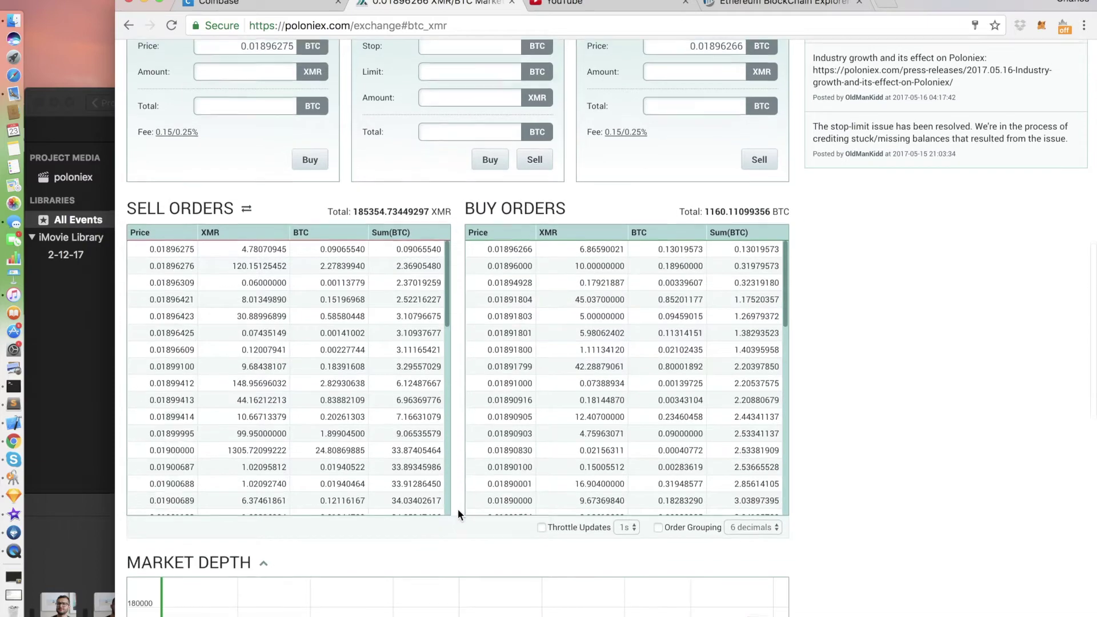
pyautogui.scroll(-7, 454, 522)
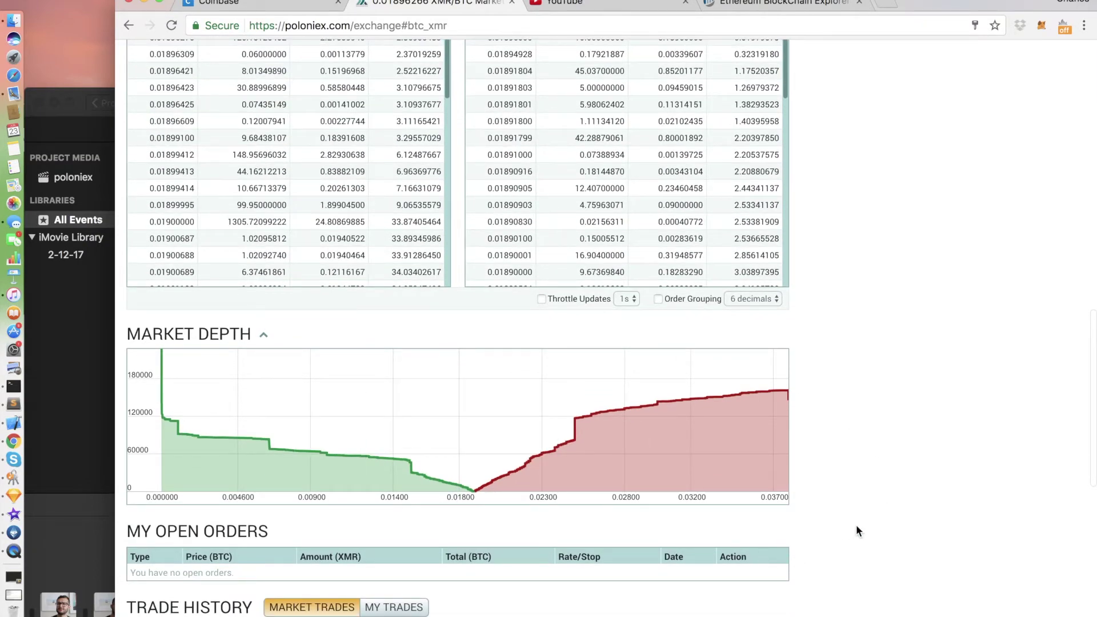
pyautogui.scroll(-10, 855, 525)
pyautogui.scroll(-3, 856, 525)
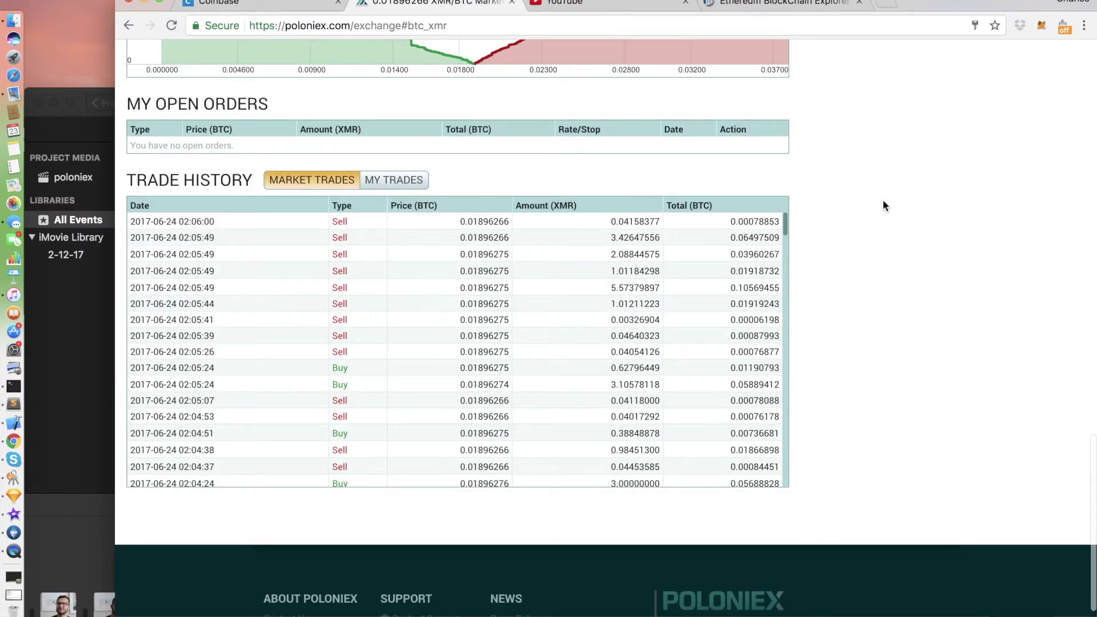
pyautogui.scroll(1, 883, 206)
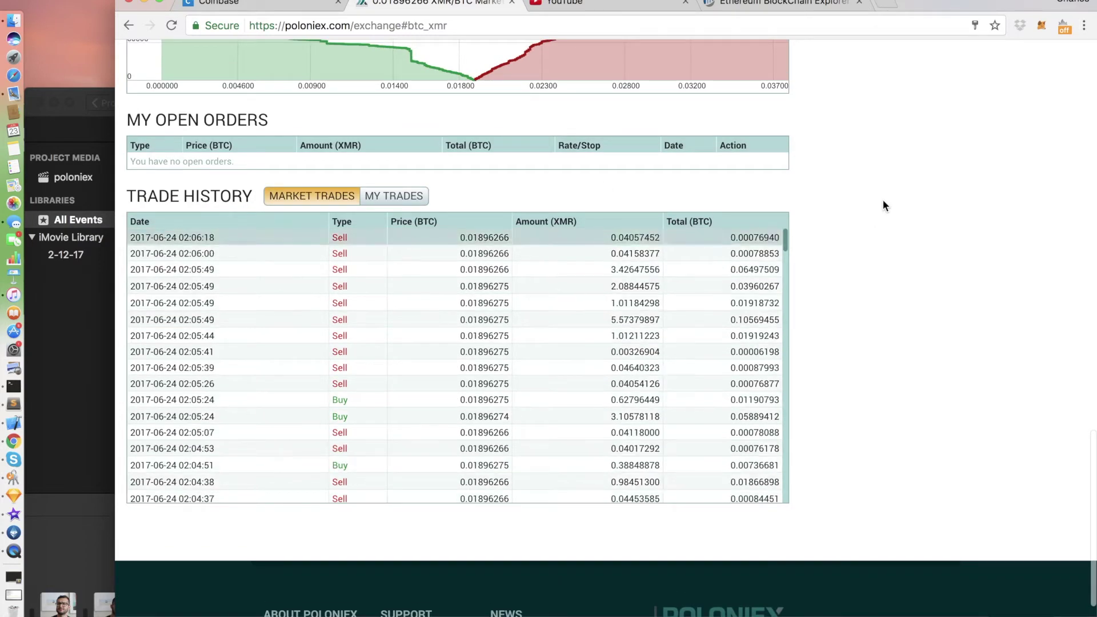
pyautogui.scroll(2, 883, 202)
pyautogui.scroll(5, 883, 203)
pyautogui.scroll(10, 883, 203)
# Open Poloniex's Balances > Deposits & Withdrawals page
pyautogui.scroll(5, 882, 200)
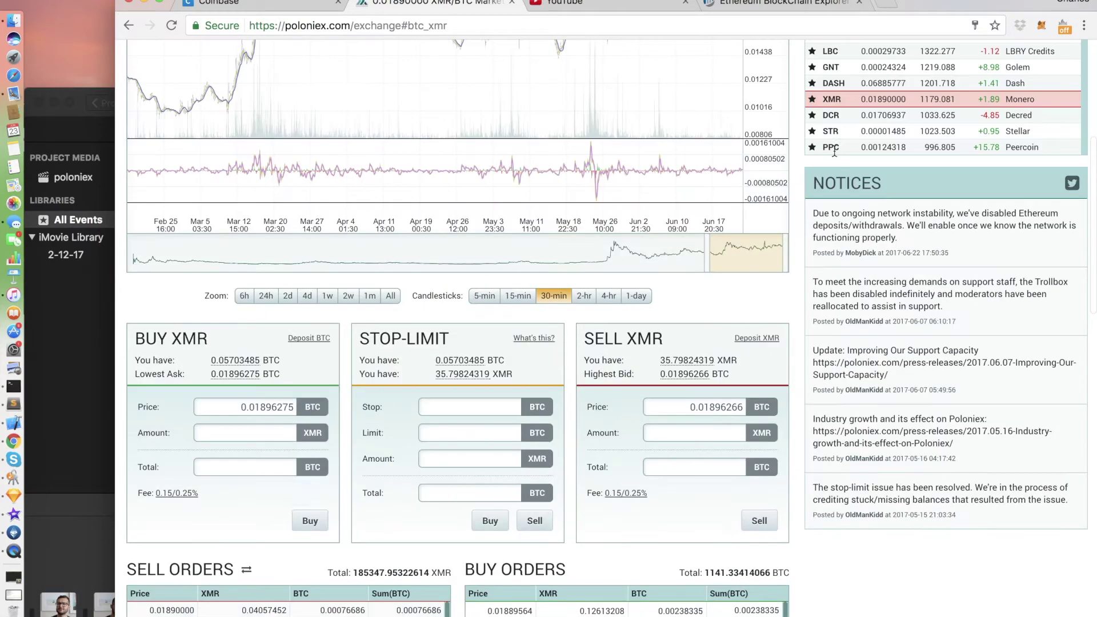
pyautogui.scroll(6, 857, 171)
pyautogui.scroll(4, 800, 131)
pyautogui.moveTo(817, 58)
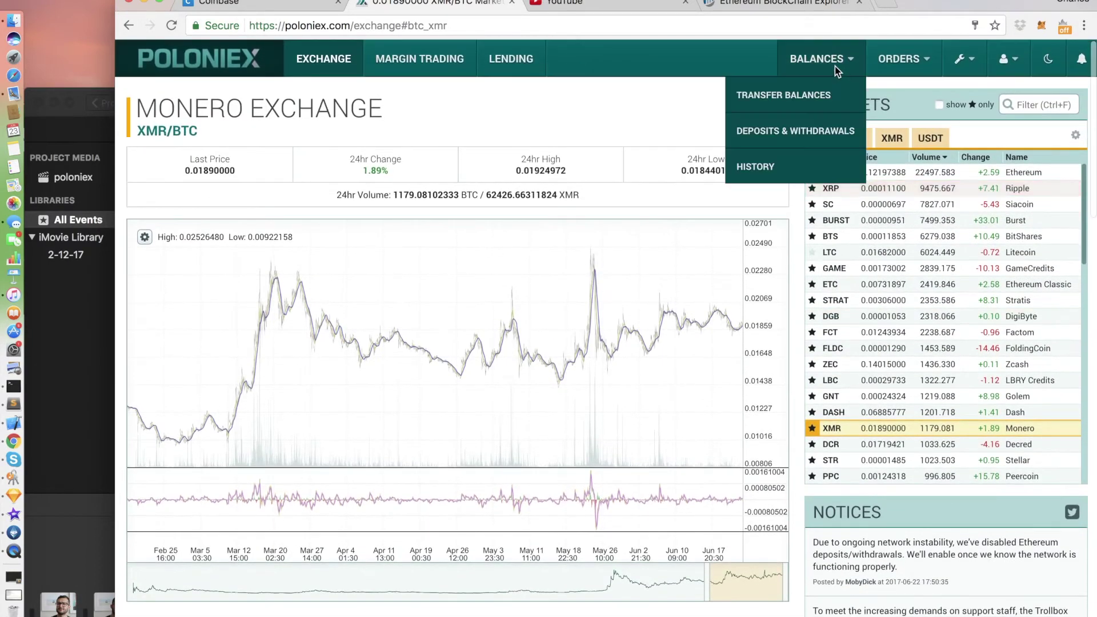
pyautogui.click(813, 133)
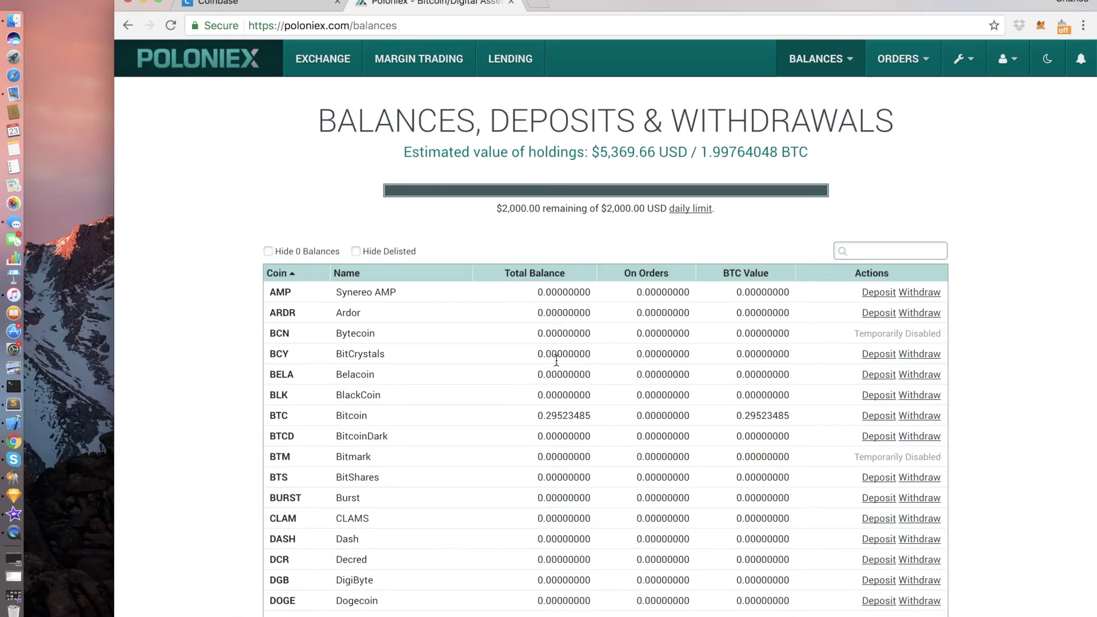
# Reveal and select the BTC deposit address, then return to the Coinbase dashboard
pyautogui.scroll(-5, 480, 168)
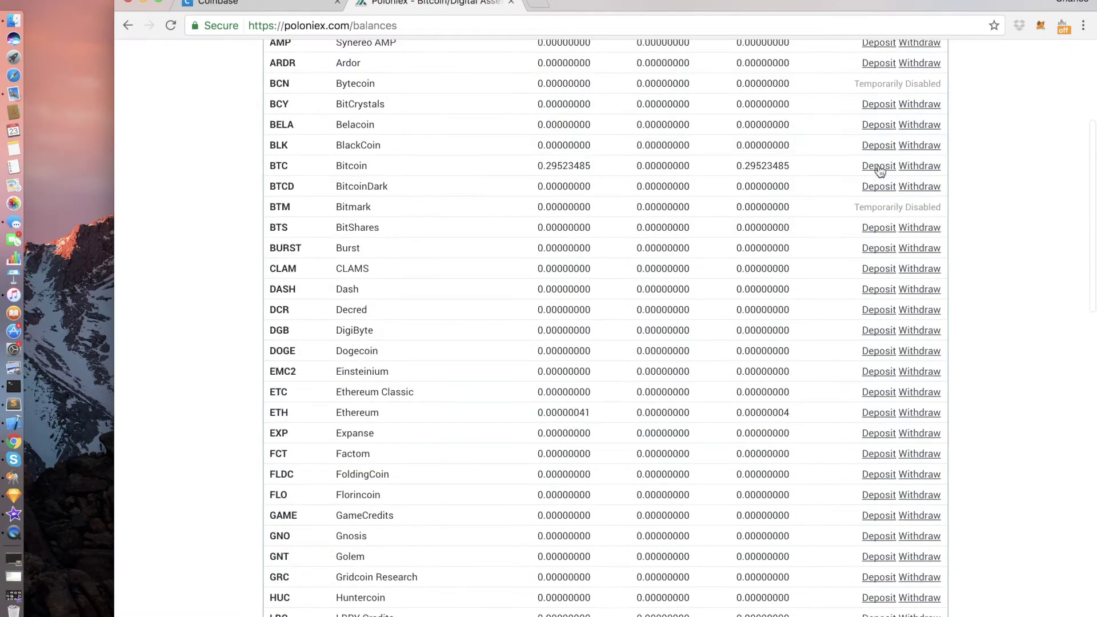
pyautogui.click(921, 166)
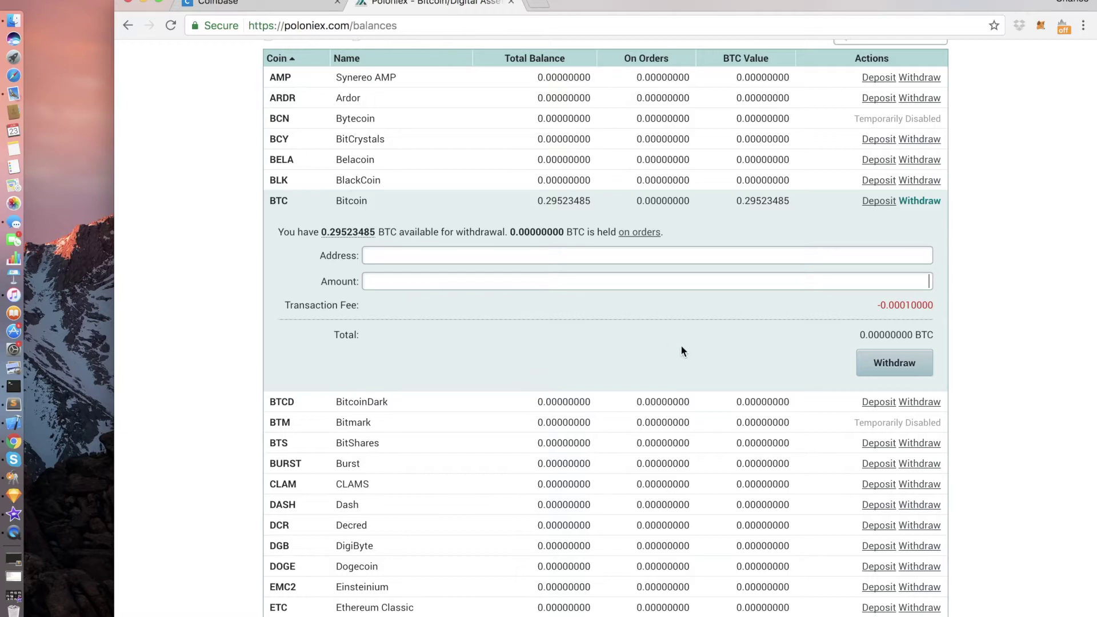
pyautogui.click(886, 201)
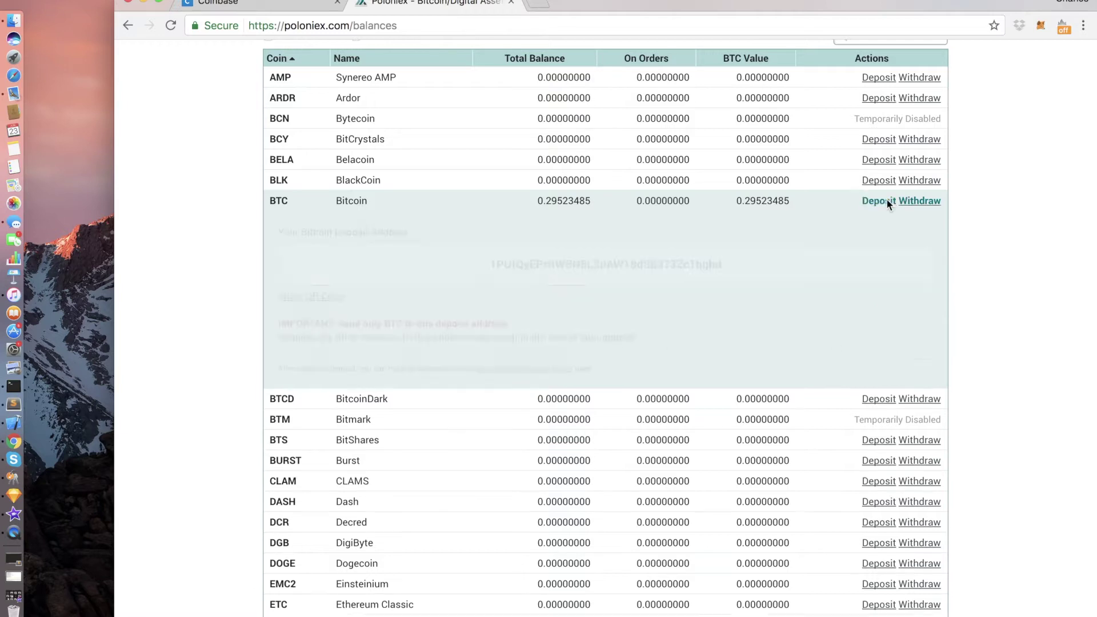
pyautogui.moveTo(497, 269); pyautogui.dragTo(743, 266)
pyautogui.moveTo(490, 280); pyautogui.dragTo(728, 288)
pyautogui.press('super+c')
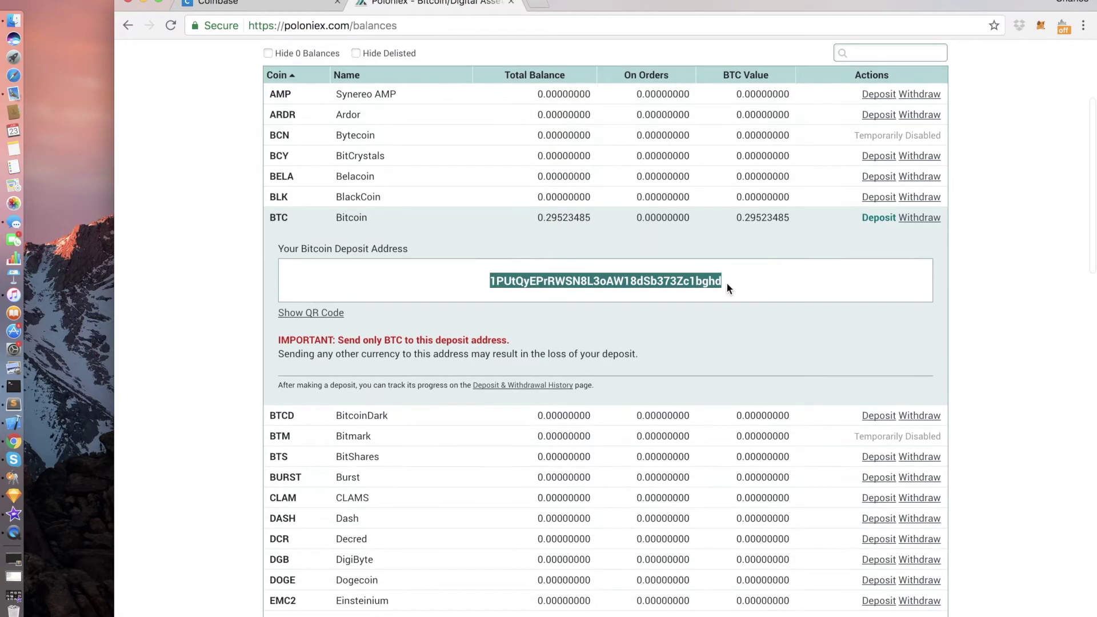
pyautogui.click(279, 8)
pyautogui.scroll(-1, 354, 143)
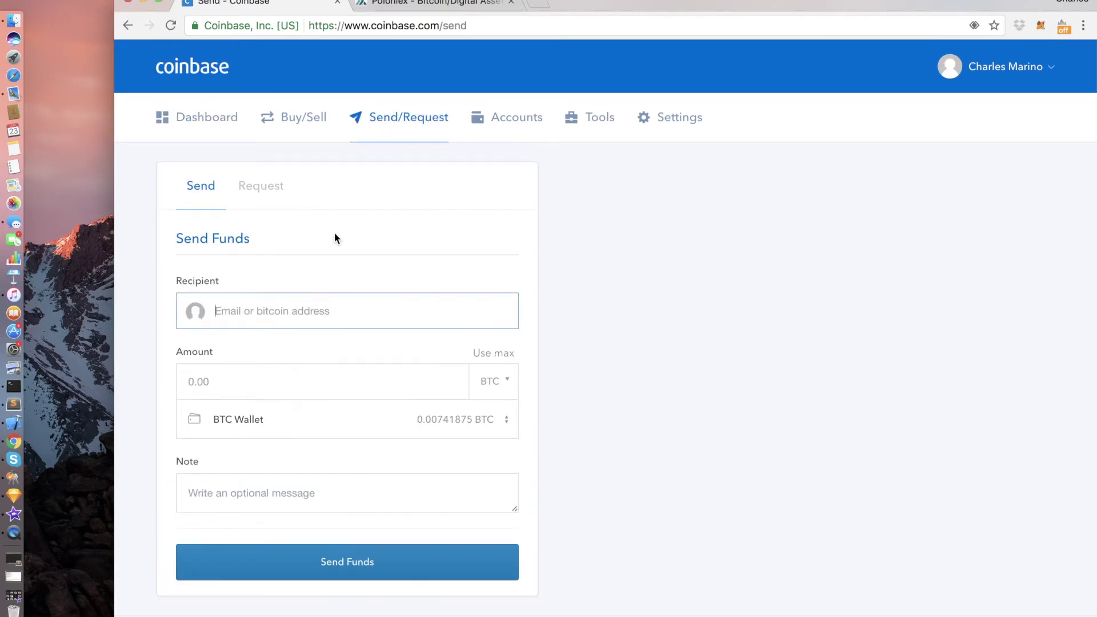
# Paste the Poloniex address as recipient and set the amount to the max, 0.00741875 BTC
pyautogui.scroll(-1, 308, 265)
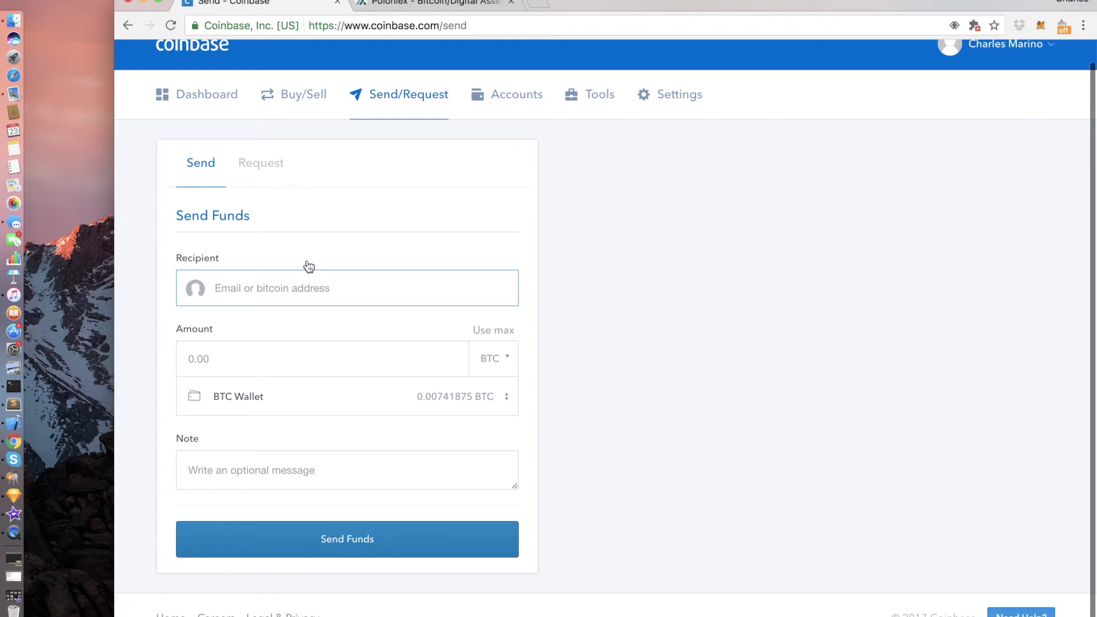
pyautogui.press('super+v')
pyautogui.scroll(-1, 306, 319)
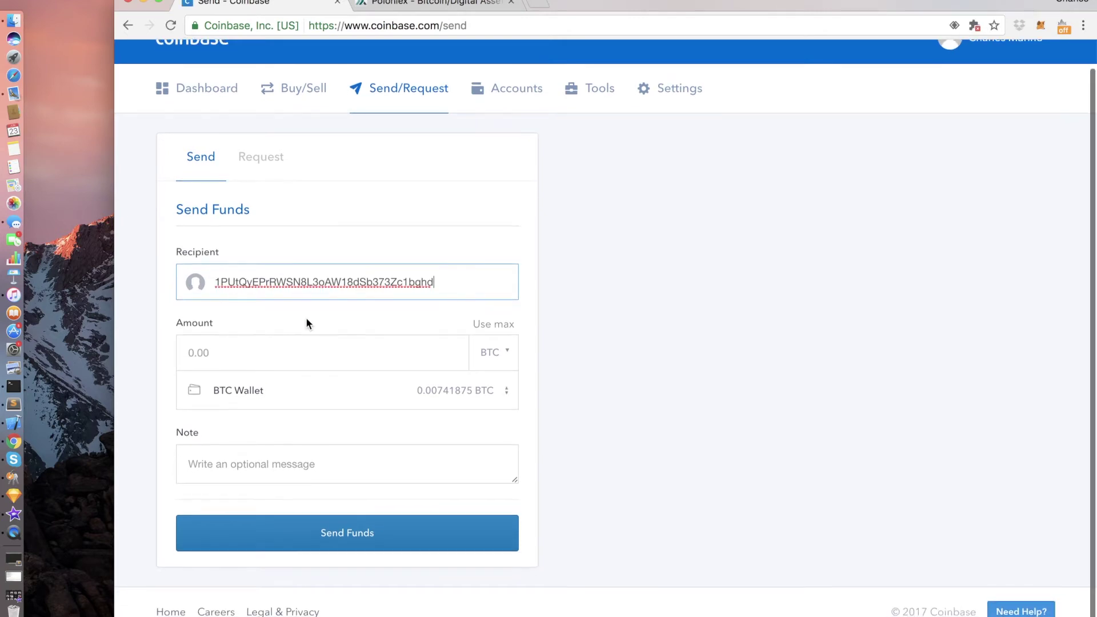
pyautogui.click(299, 352)
pyautogui.write('0.001')
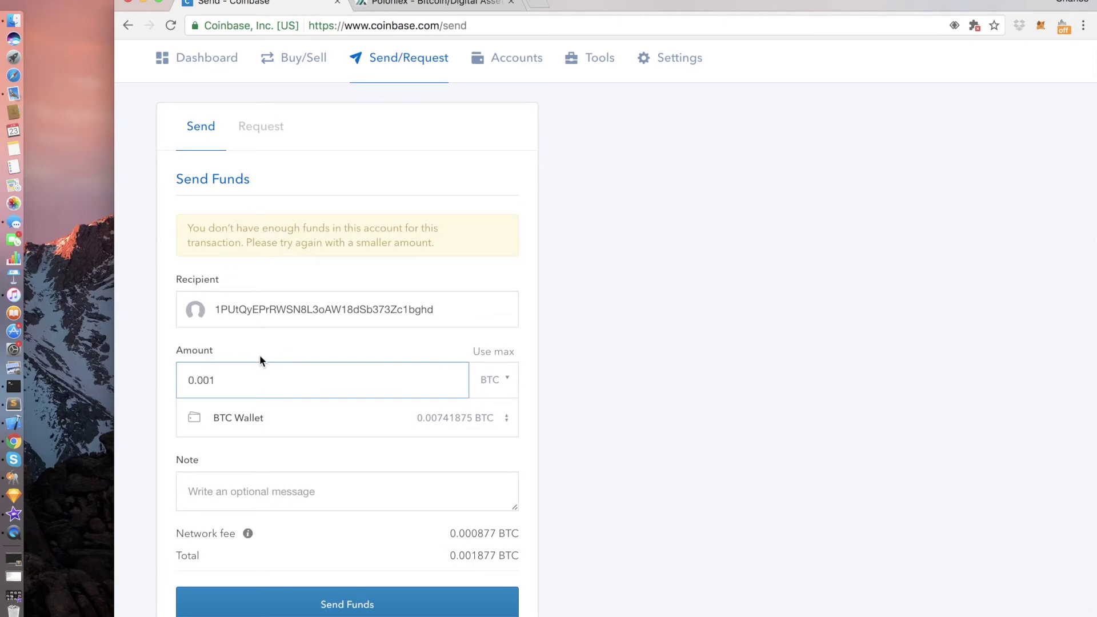
pyautogui.click(495, 352)
# Submit the Coinbase send for confirmation and move to Poloniex's GNT/BTC market
pyautogui.scroll(-1, 416, 592)
pyautogui.click(416, 578)
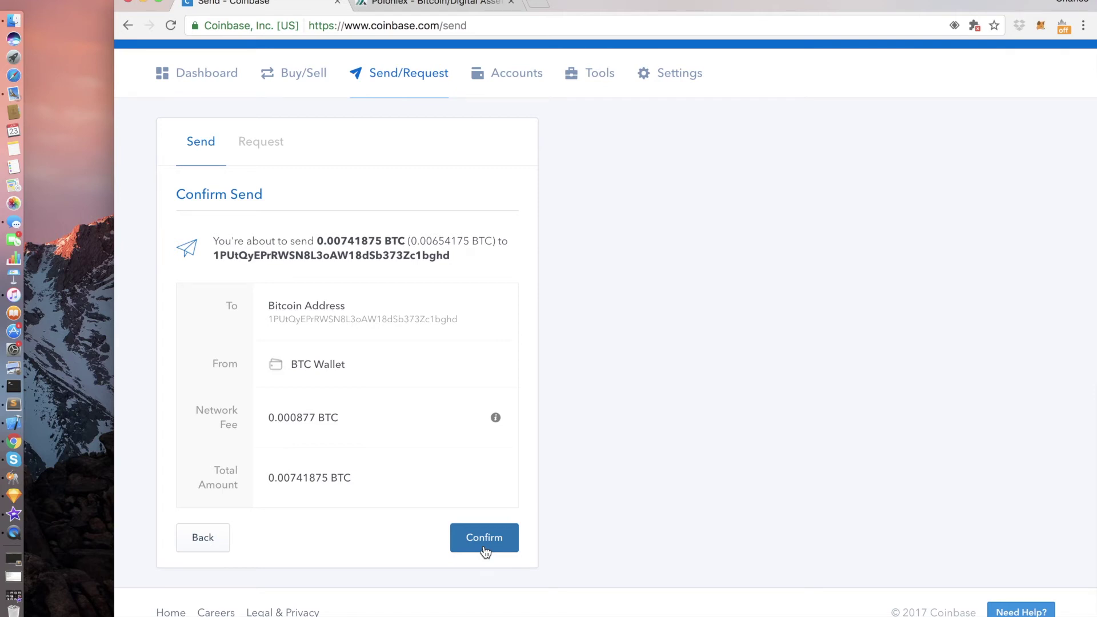
pyautogui.hotkey('ctrl', 'Tab')
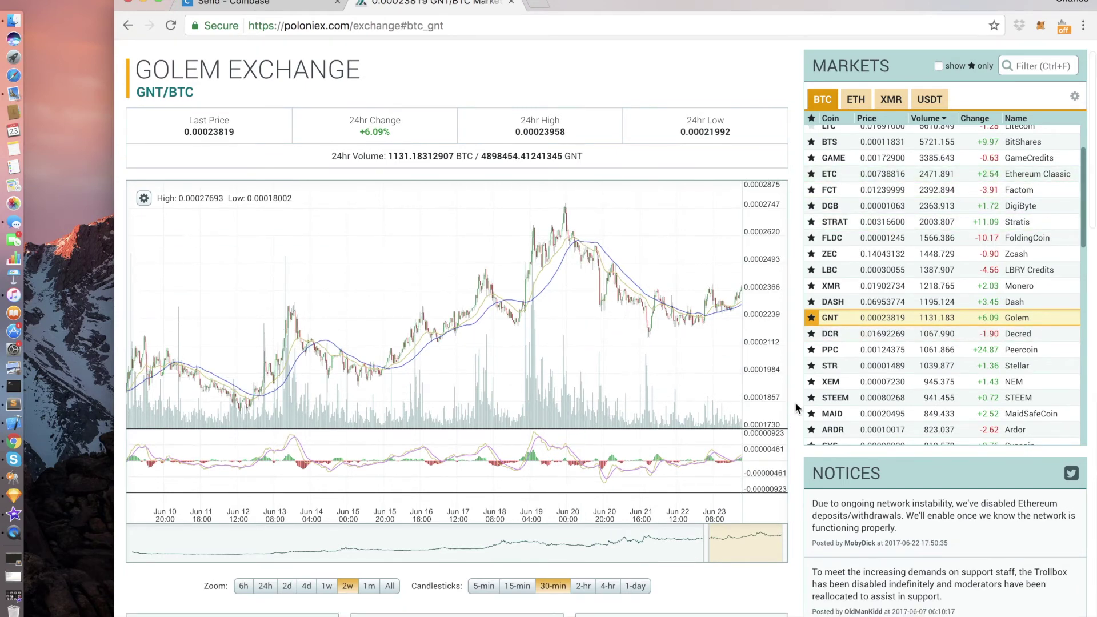
# Place a 1000 GNT buy at 0.00023820 BTC and dismiss the confirmation
pyautogui.scroll(-5, 794, 403)
pyautogui.scroll(-5, 794, 403)
pyautogui.scroll(-2, 794, 402)
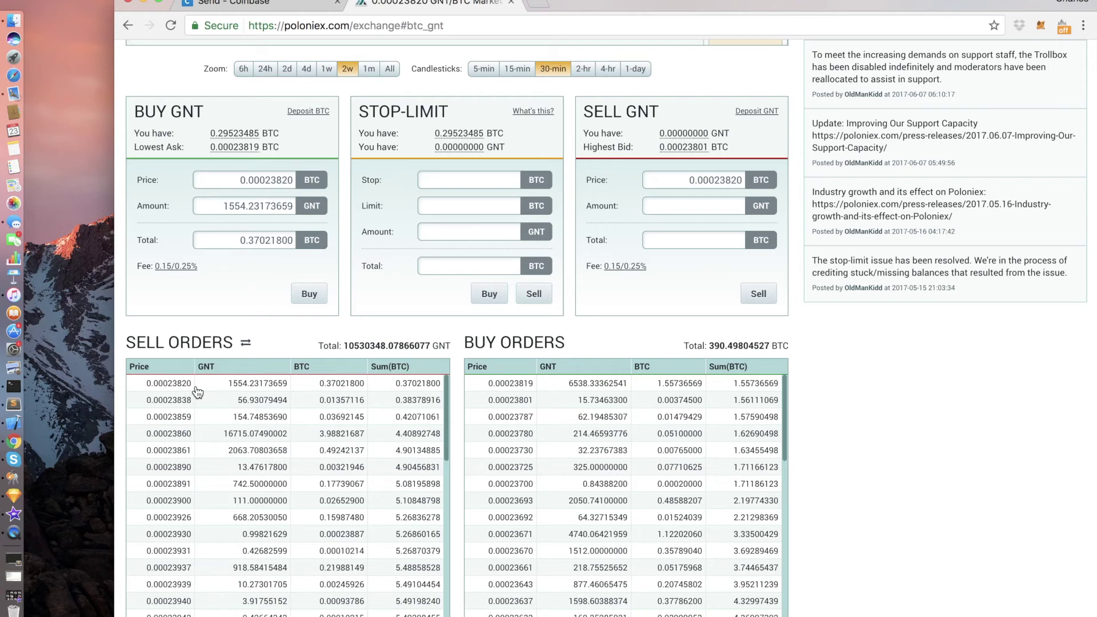
pyautogui.write('1000')
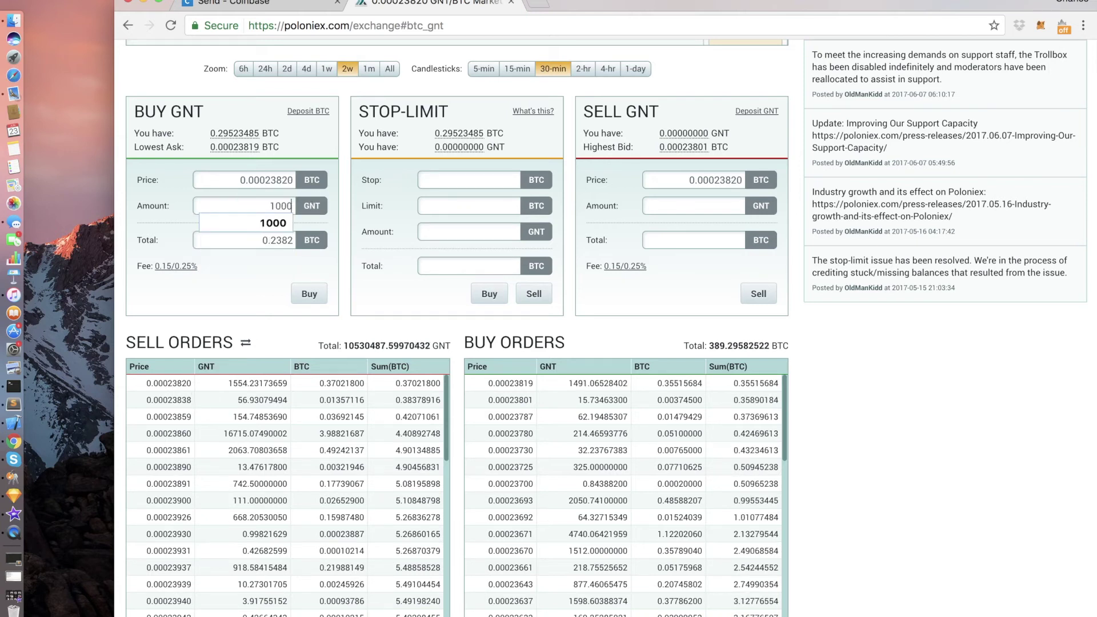
pyautogui.click(309, 293)
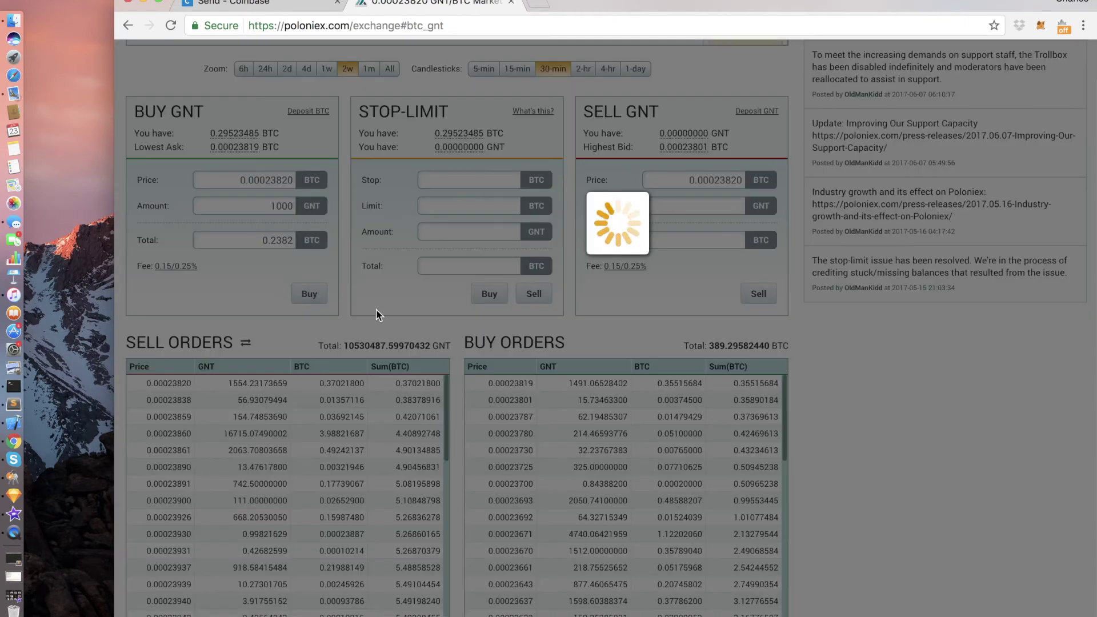
pyautogui.click(605, 294)
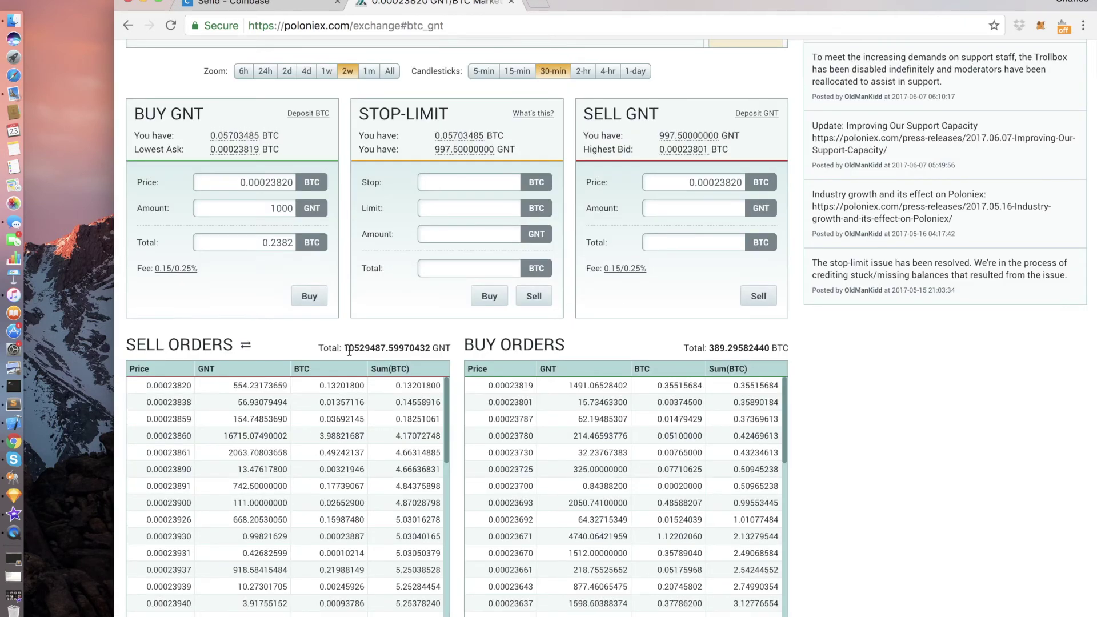
pyautogui.scroll(1, 348, 350)
pyautogui.scroll(-2, 458, 479)
pyautogui.scroll(-4, 458, 479)
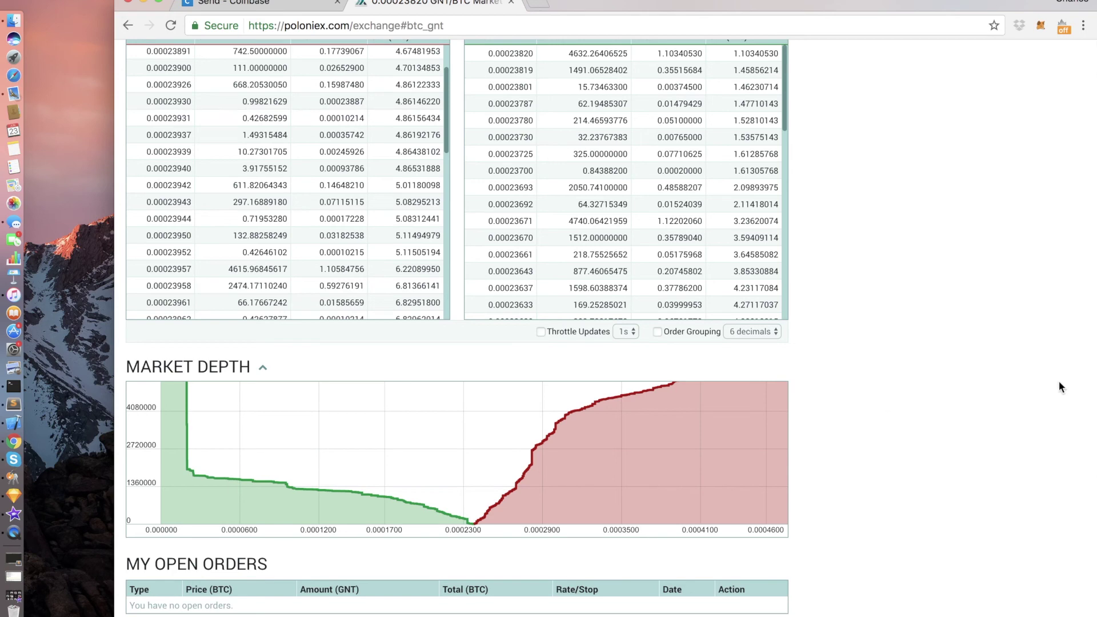
pyautogui.scroll(3, 889, 369)
pyautogui.scroll(-4, 889, 370)
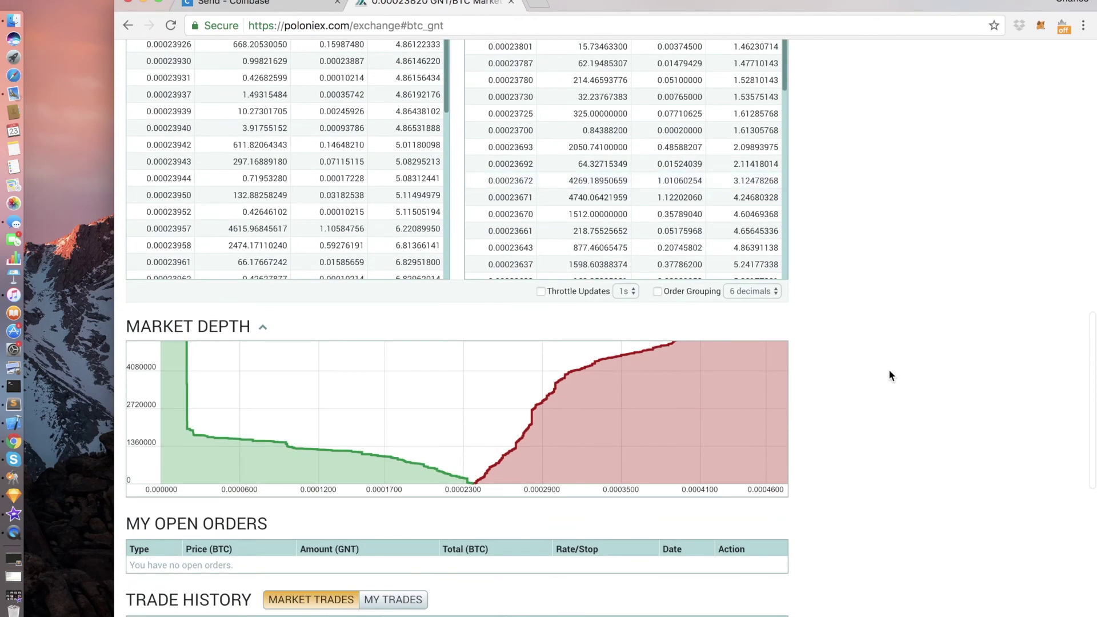